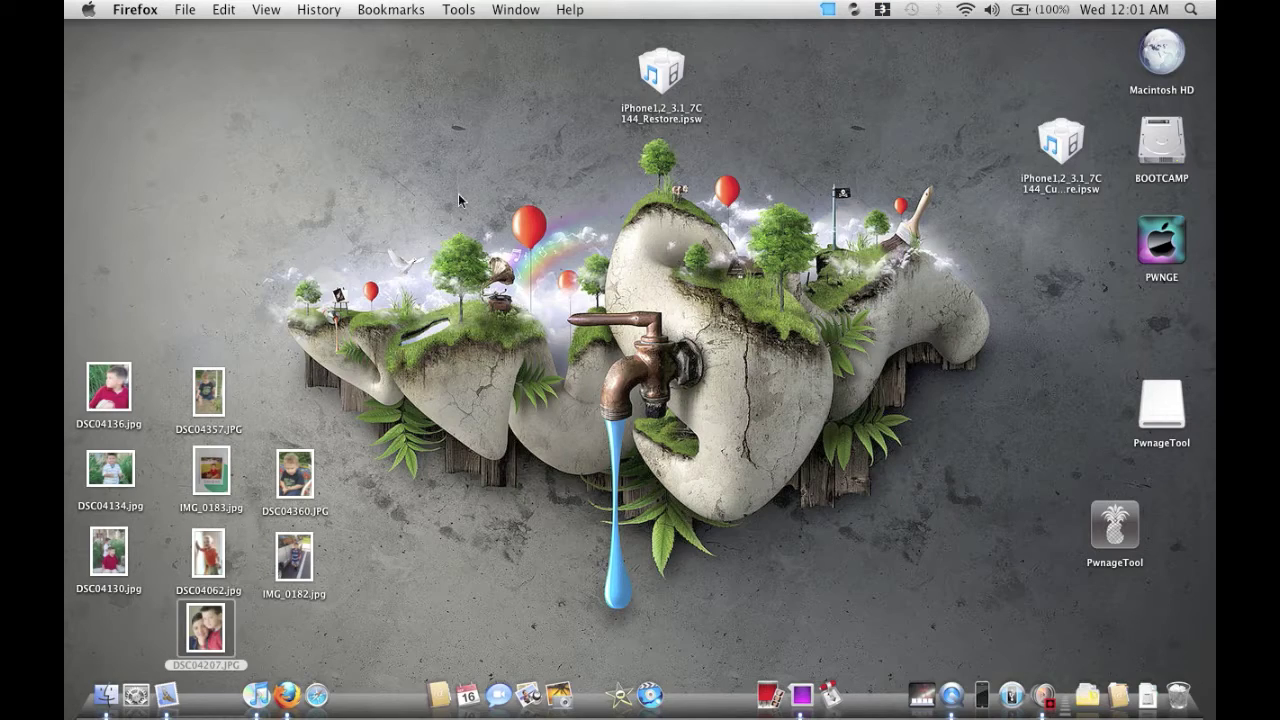
# - Bring Firefox forward and scroll the Dev-Team Blog post to the Official Bittorrent Releases links
pyautogui.click(287, 668)
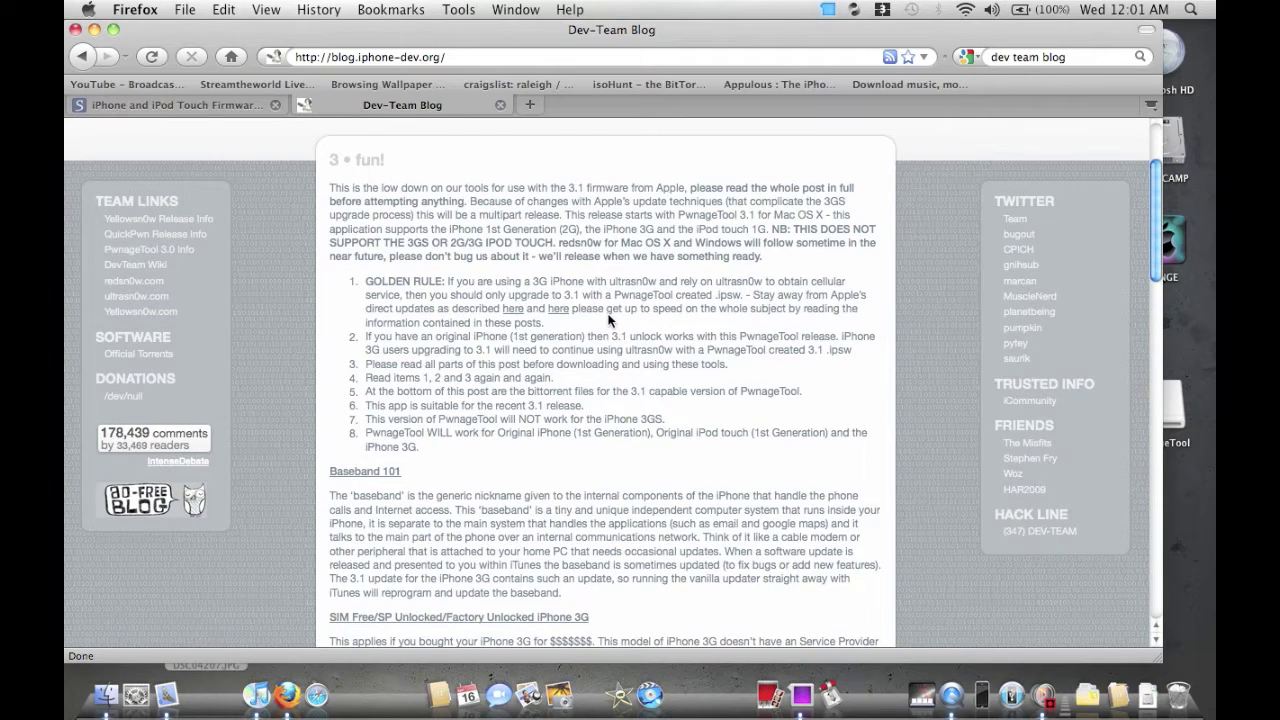
pyautogui.scroll(-1, 593, 362)
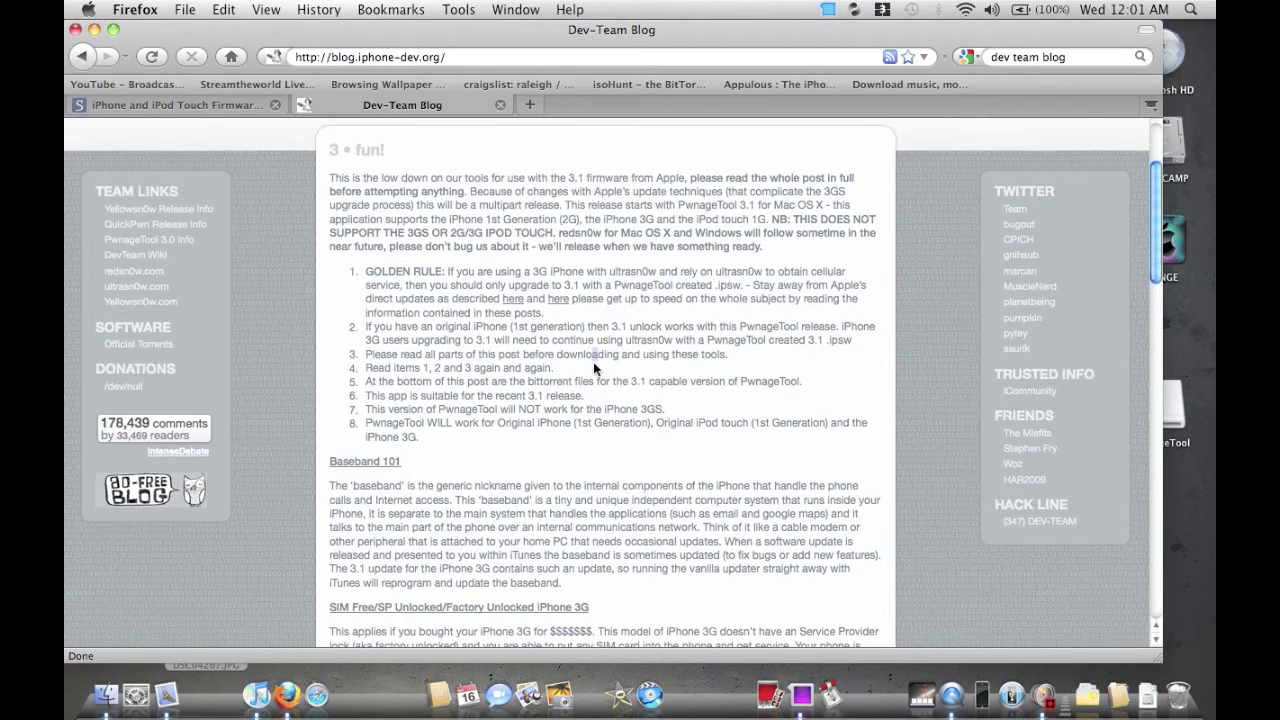
pyautogui.scroll(-6, 593, 368)
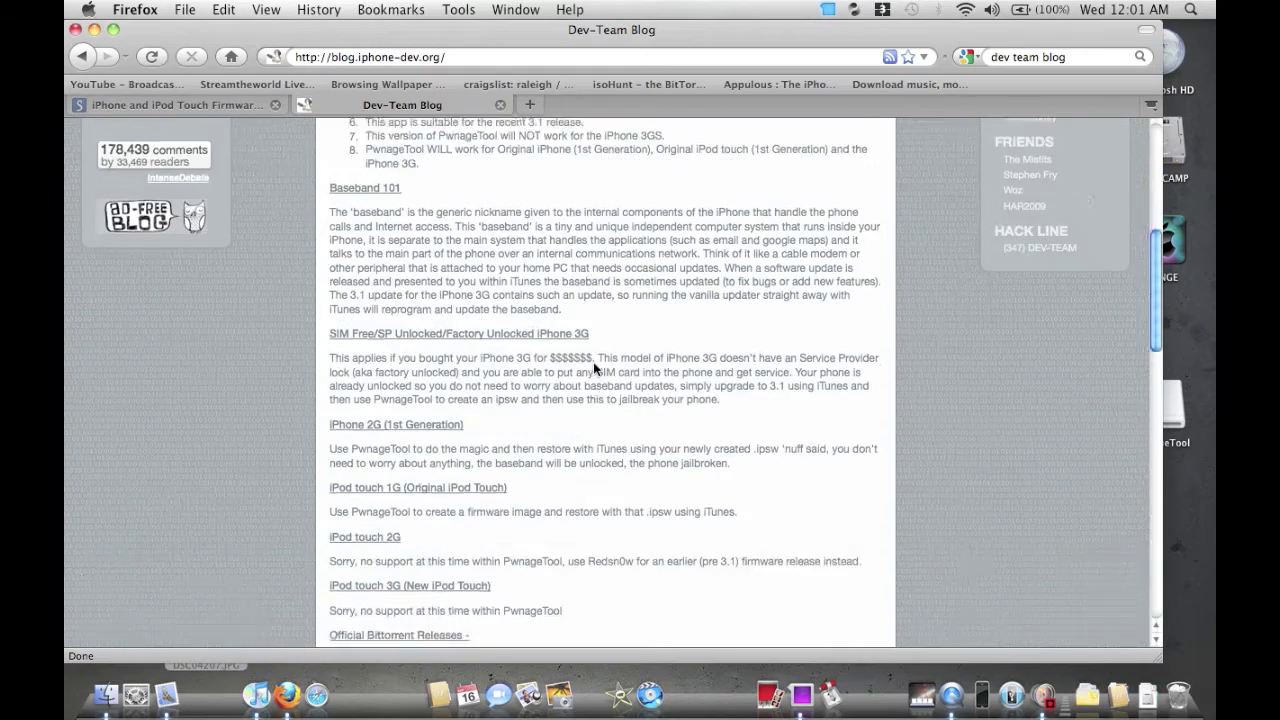
pyautogui.scroll(-1, 593, 368)
pyautogui.scroll(-4, 593, 369)
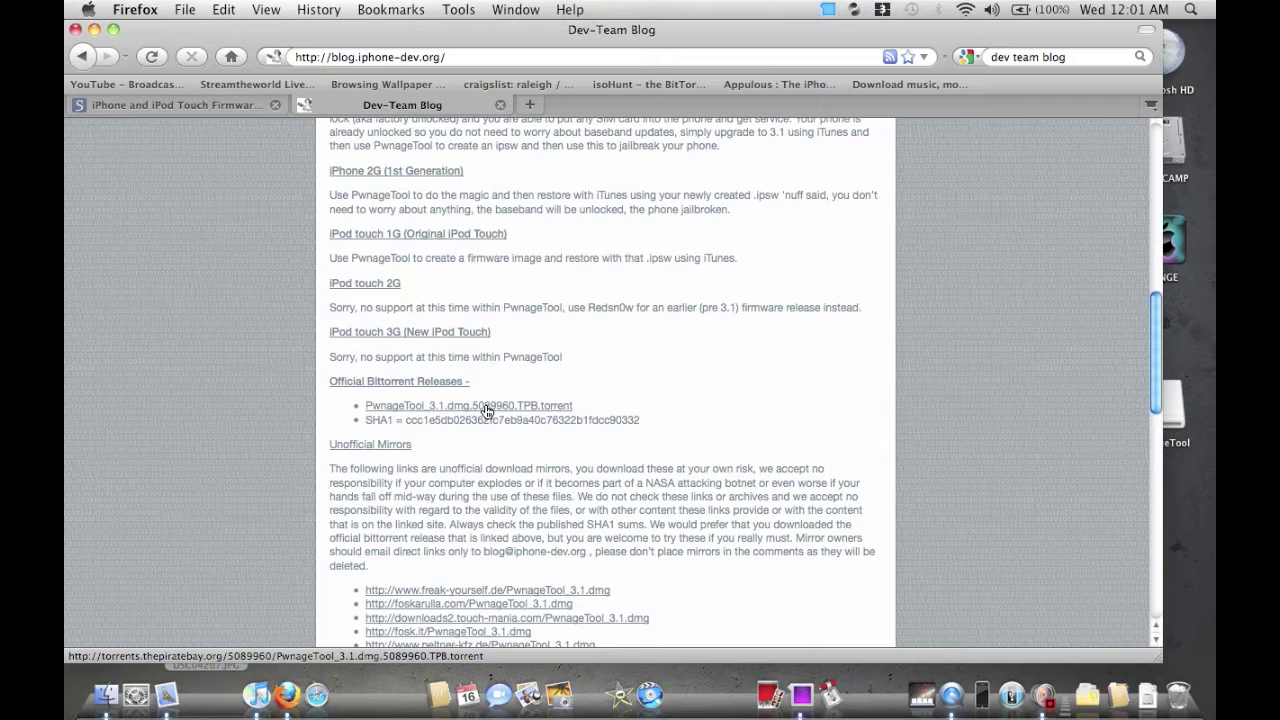
# - Download the PwnageTool_3.1.dmg torrent and switch to the Softpedia iPhone firmware 3.1 download page
pyautogui.click(488, 408)
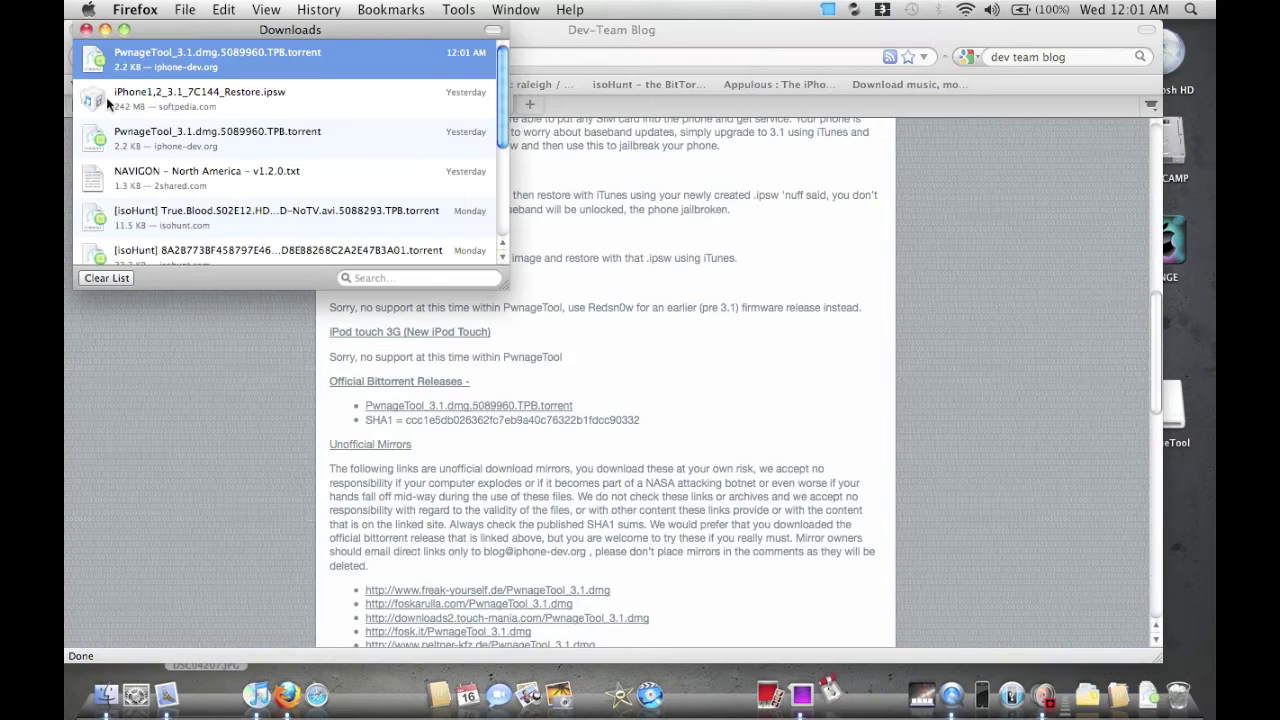
pyautogui.click(86, 29)
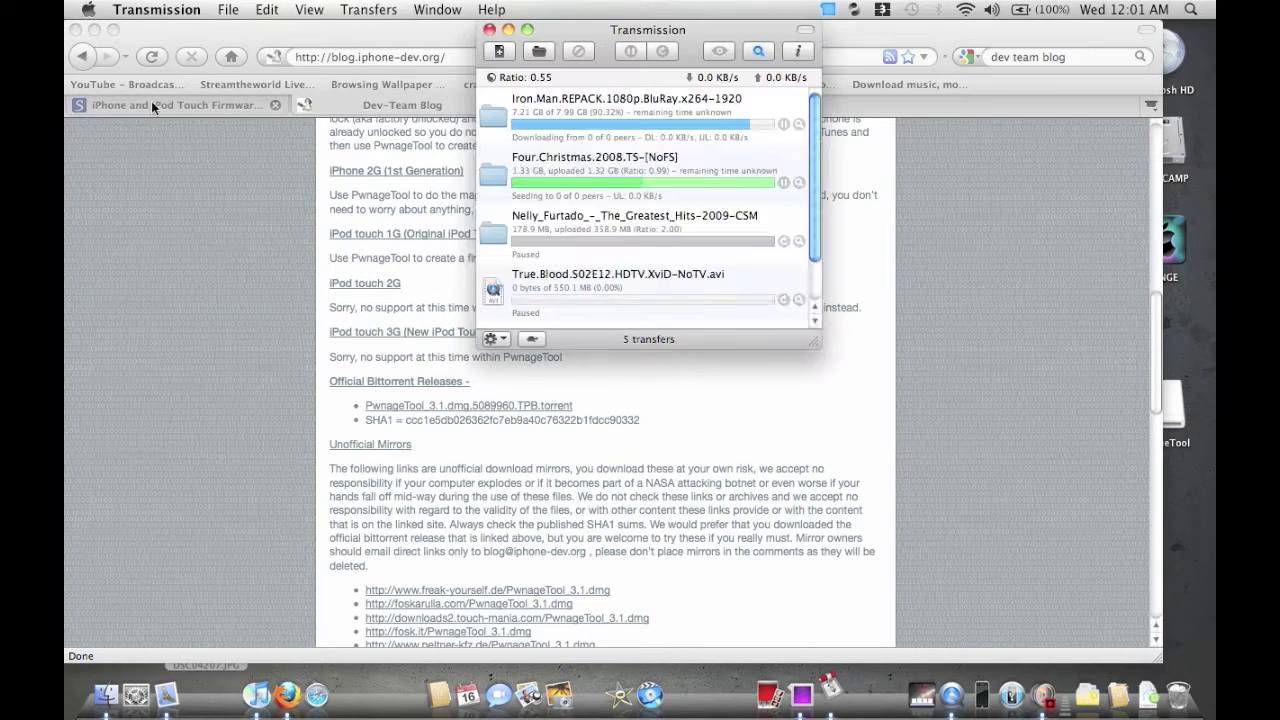
pyautogui.click(151, 104)
pyautogui.click(196, 104)
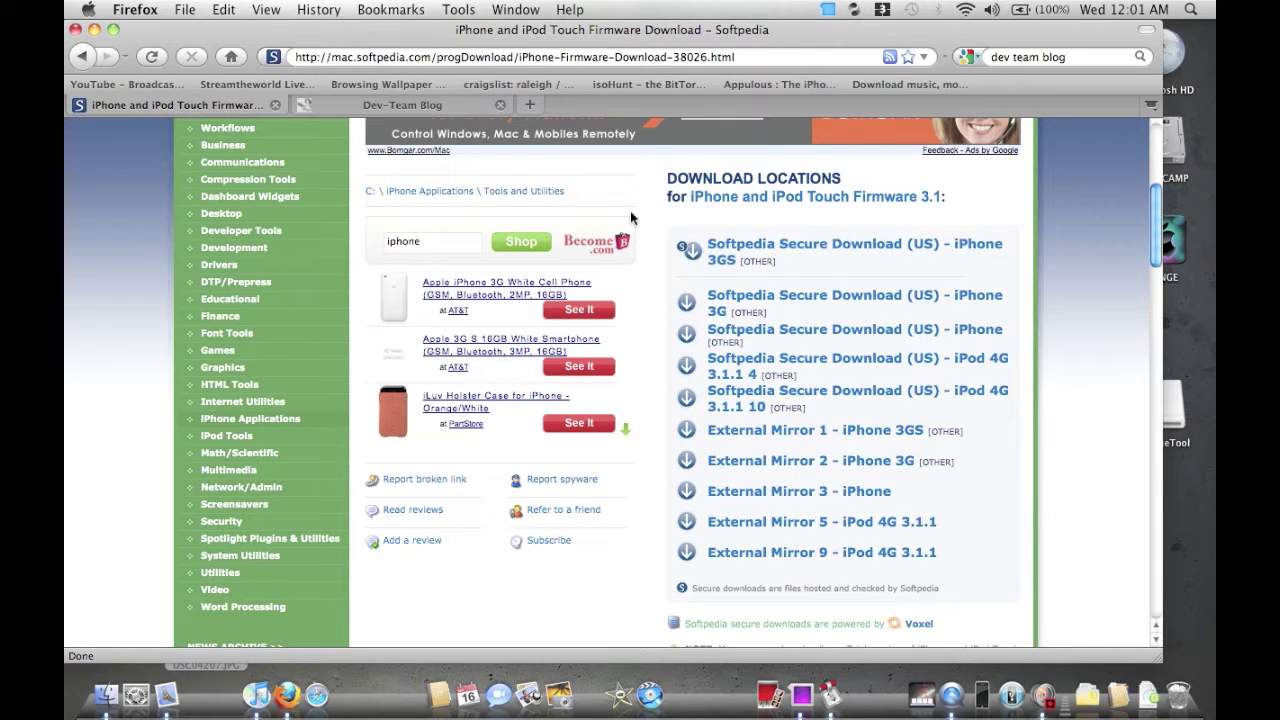
# - Start, then cancel, the iPhone 3G 3.1 firmware download and begin quitting Firefox
pyautogui.click(779, 297)
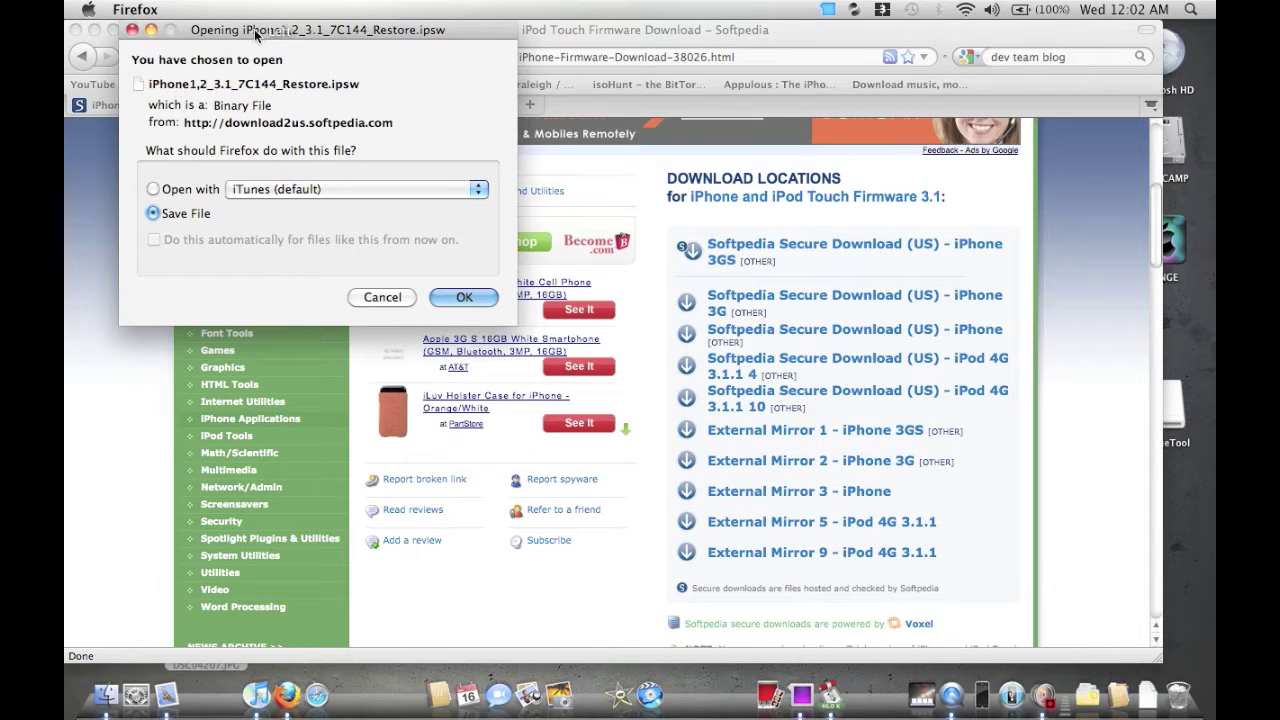
pyautogui.moveTo(256, 35); pyautogui.dragTo(401, 36)
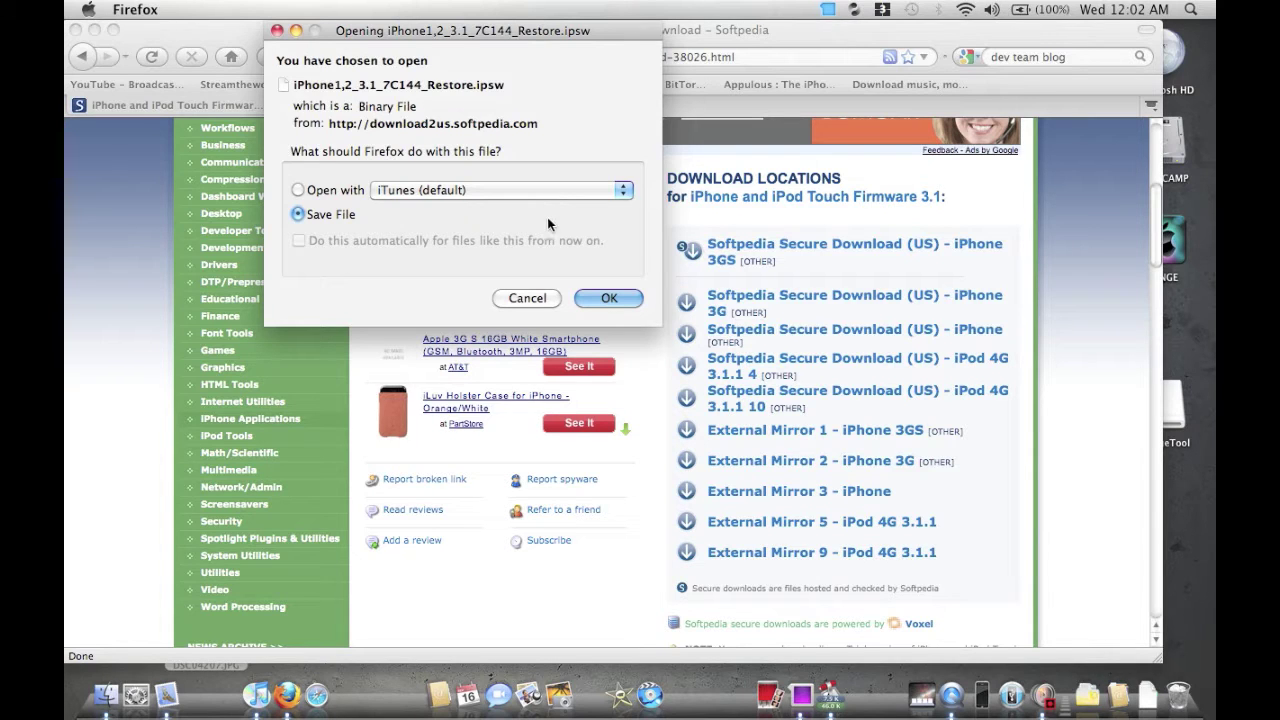
pyautogui.click(545, 298)
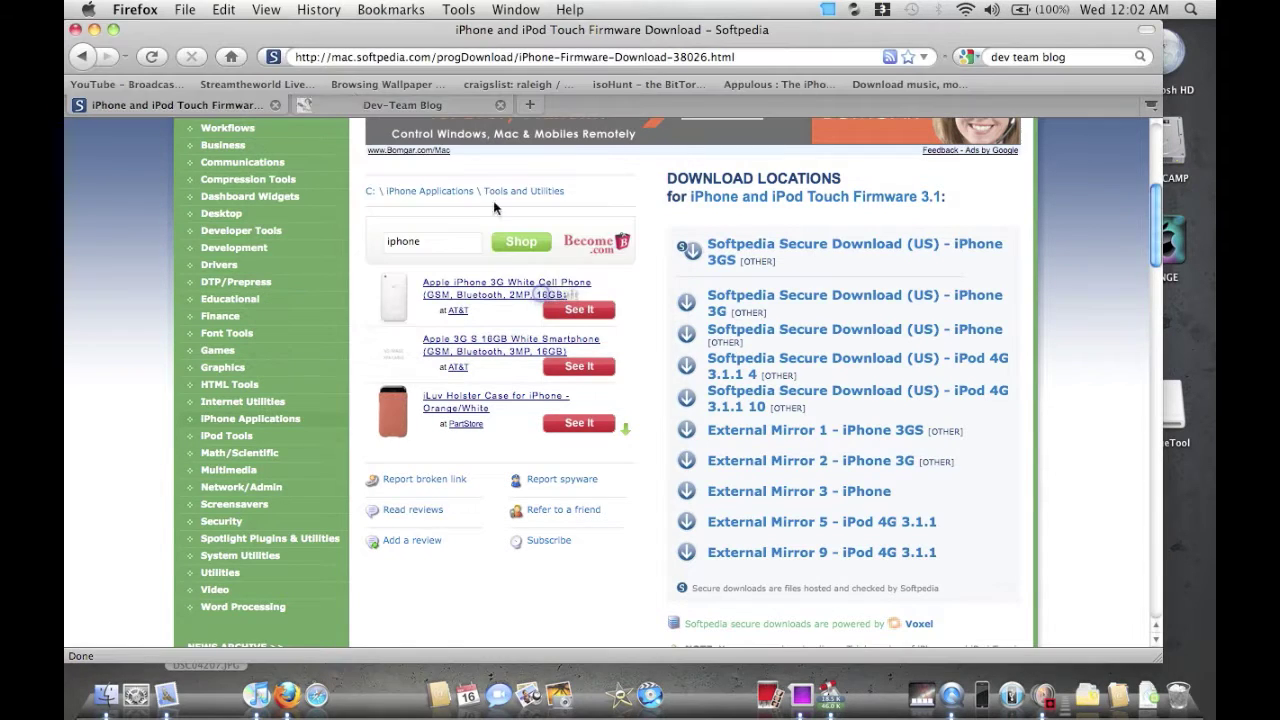
pyautogui.press('super+shift+w')
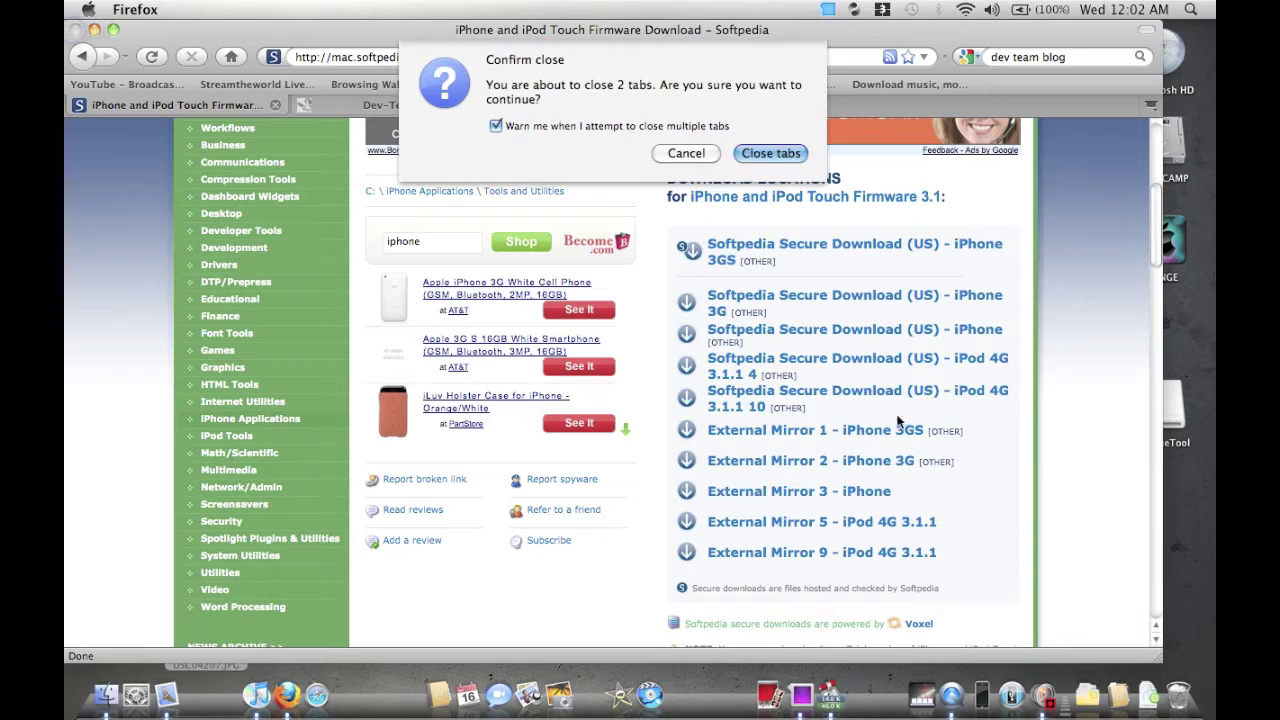
# - Close Firefox's two tabs, launch PwnageTool from the desktop, and dismiss Transmission's duplicate-transfer alert
pyautogui.click(778, 156)
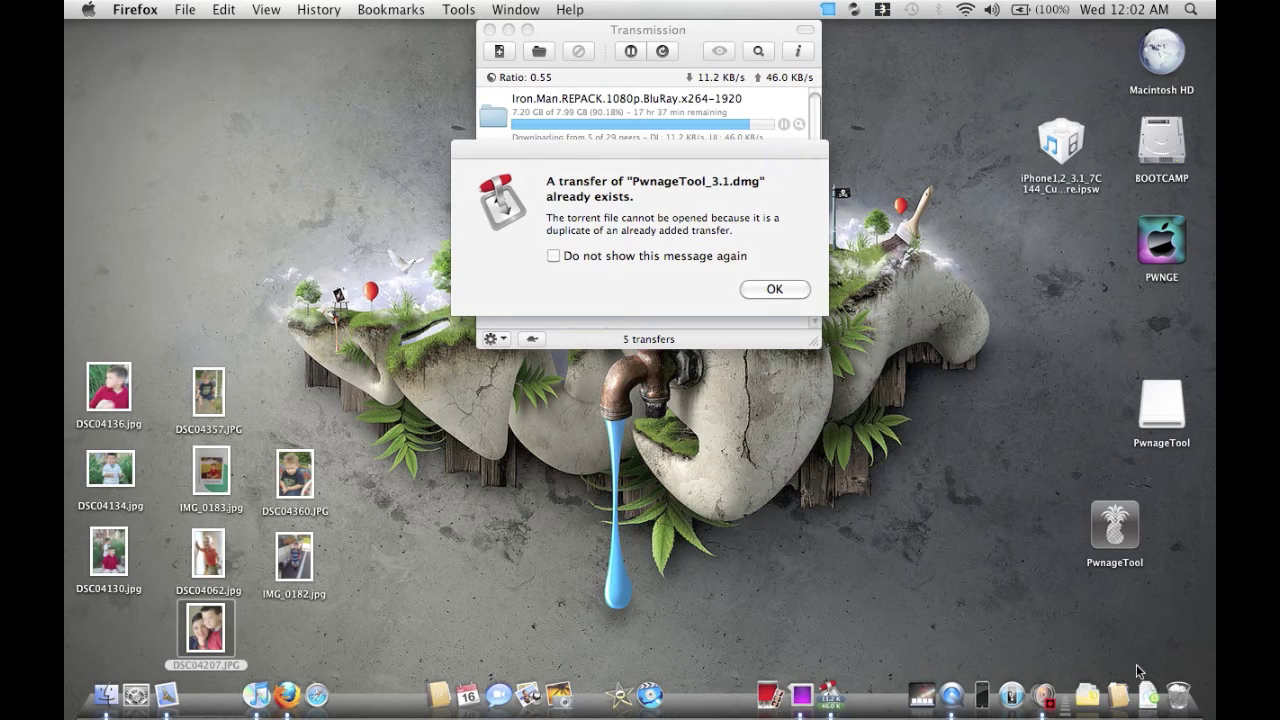
pyautogui.click(1116, 528)
pyautogui.doubleClick(1116, 528)
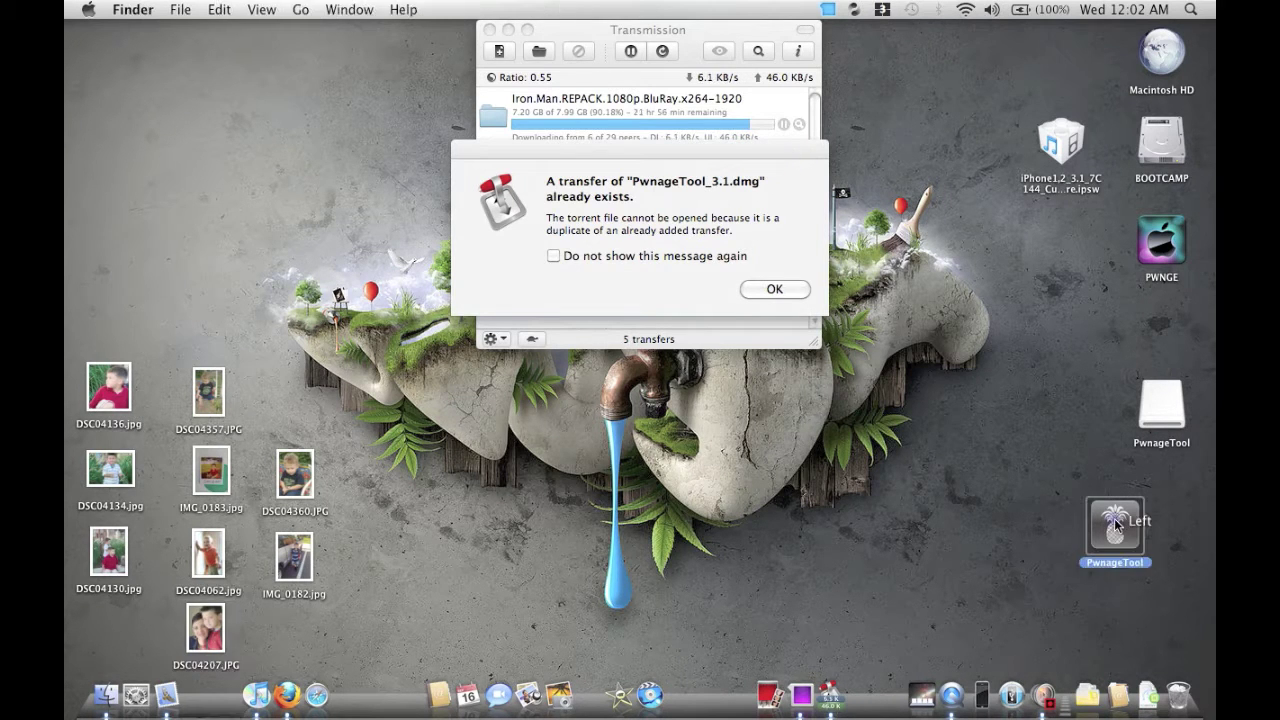
pyautogui.click(777, 288)
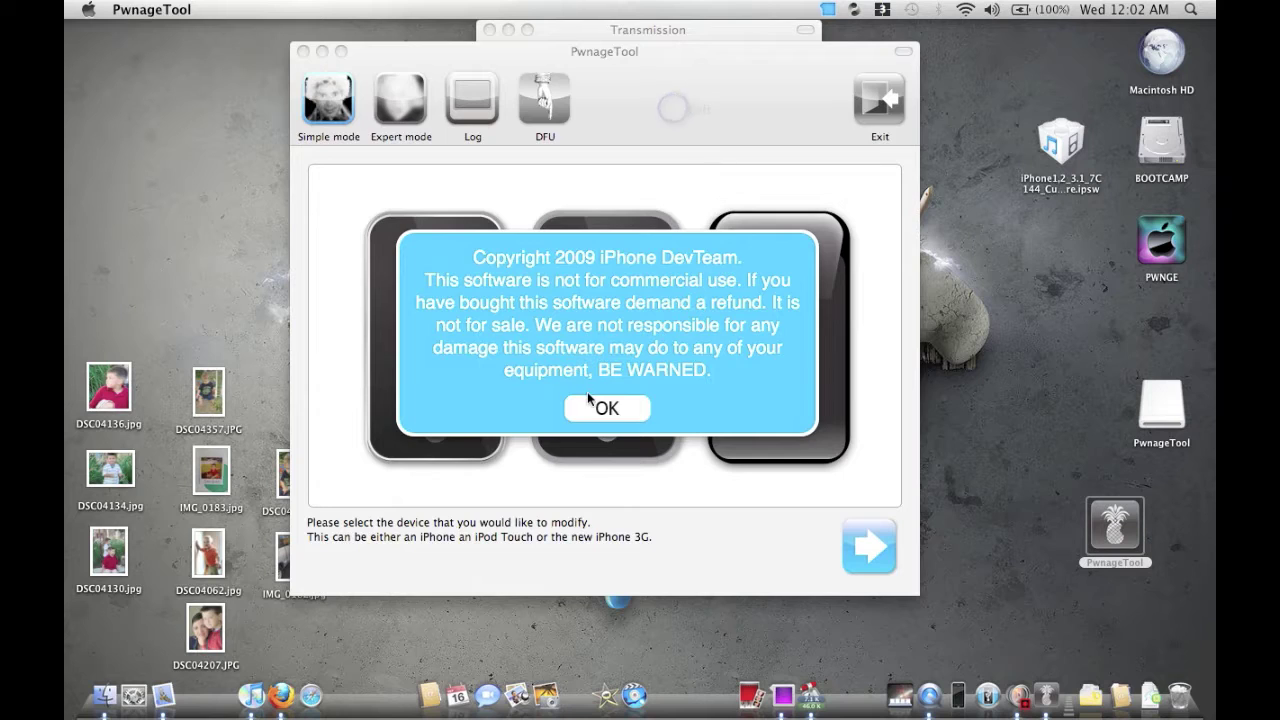
# - Accept the copyright notice, pick iPhone 3G as the device, and advance to the firmware step
pyautogui.click(607, 408)
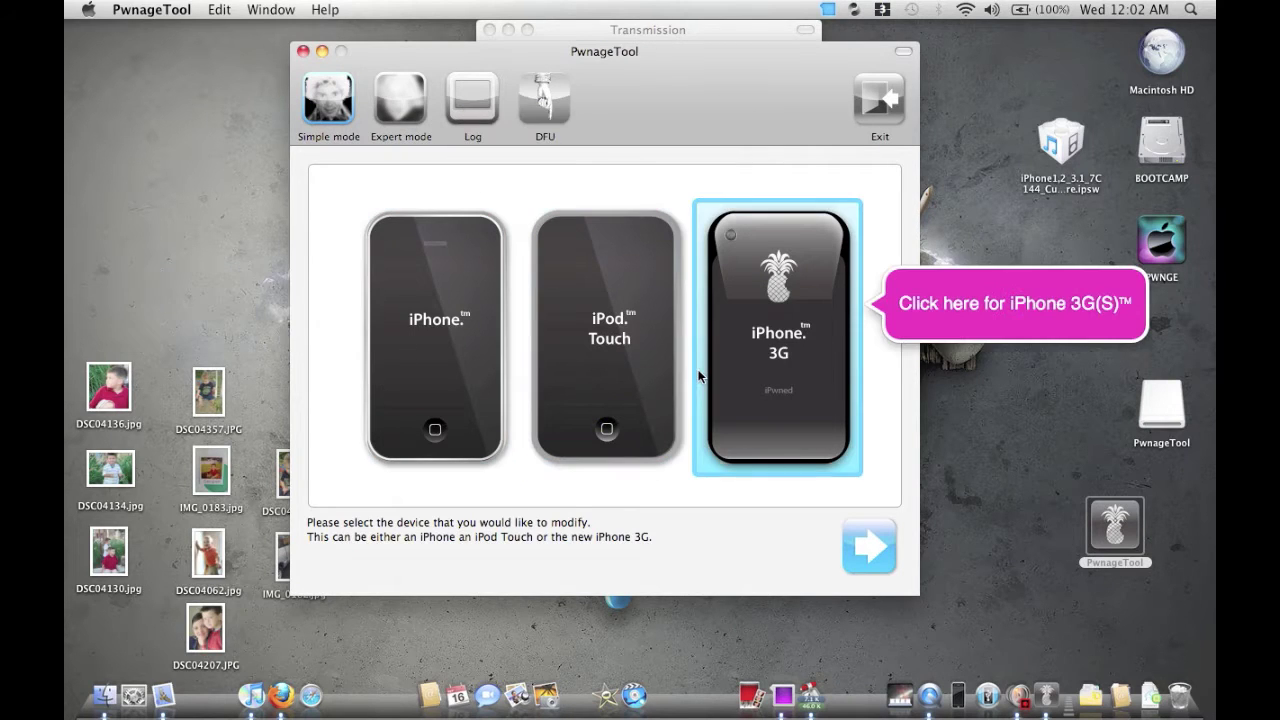
pyautogui.click(786, 381)
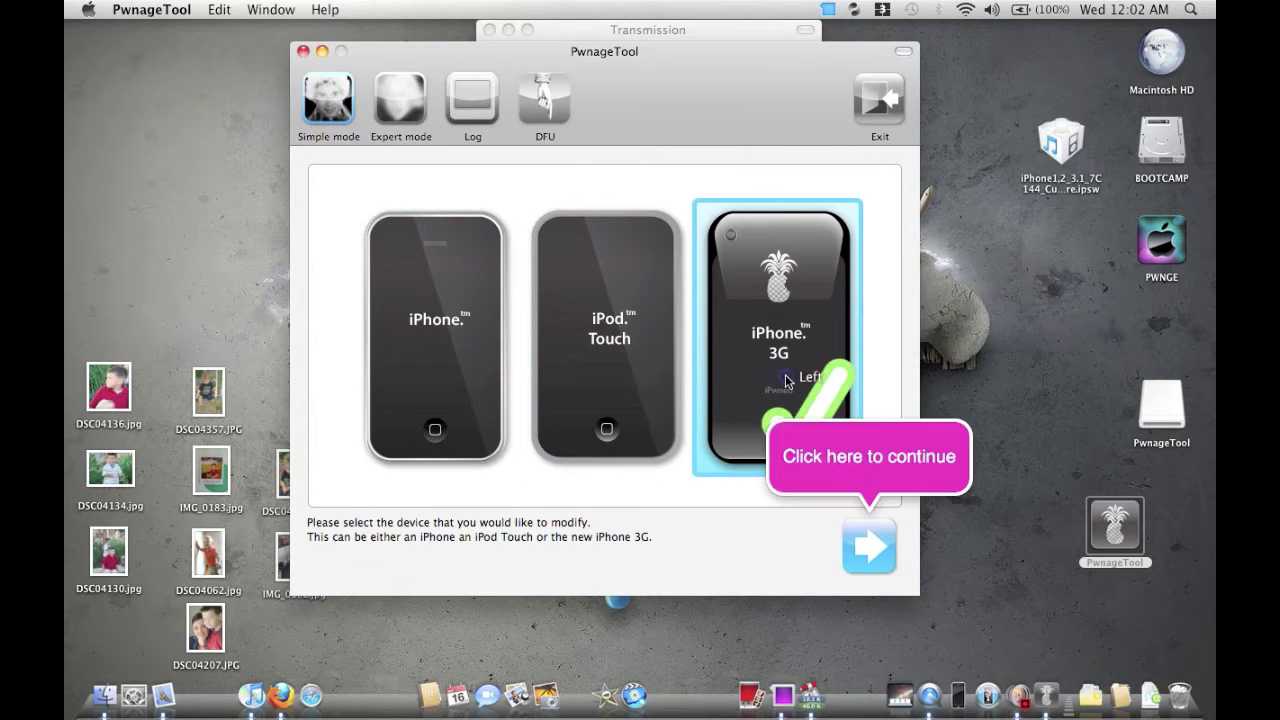
pyautogui.click(866, 548)
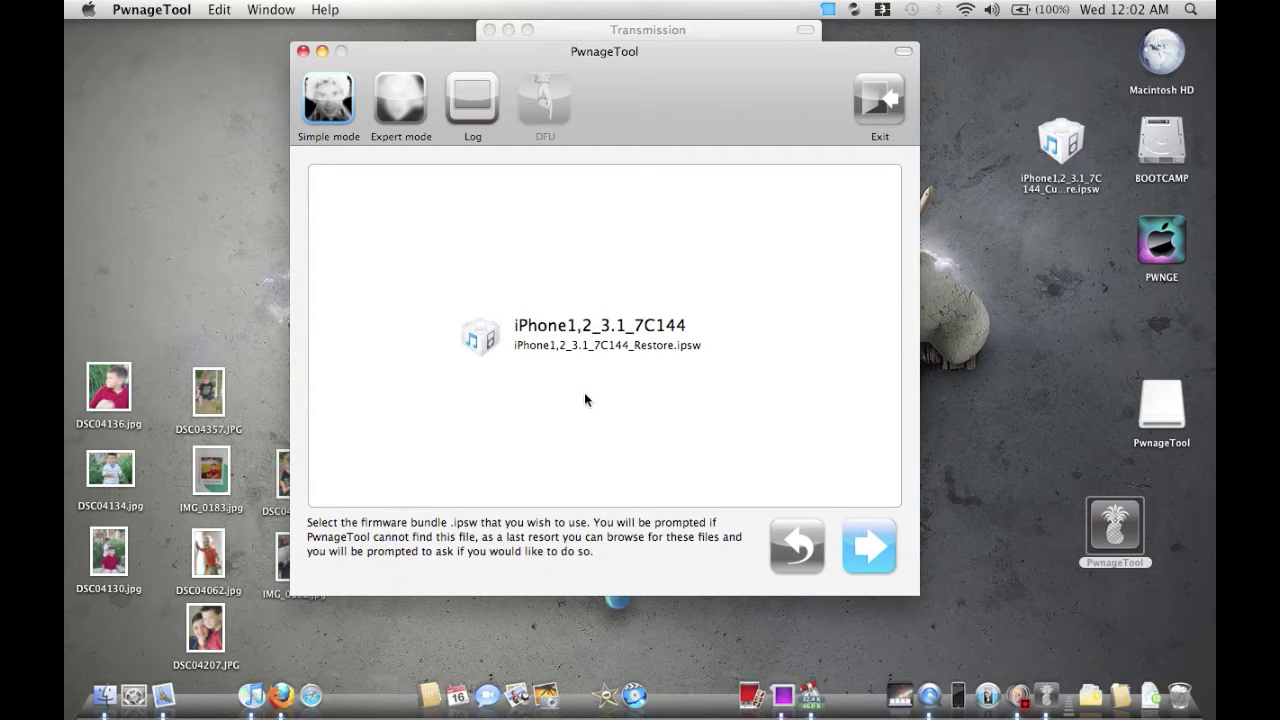
# - Check the iPhone1,2_3.1_7C144 firmware bundle and advance to the next build step
pyautogui.click(609, 347)
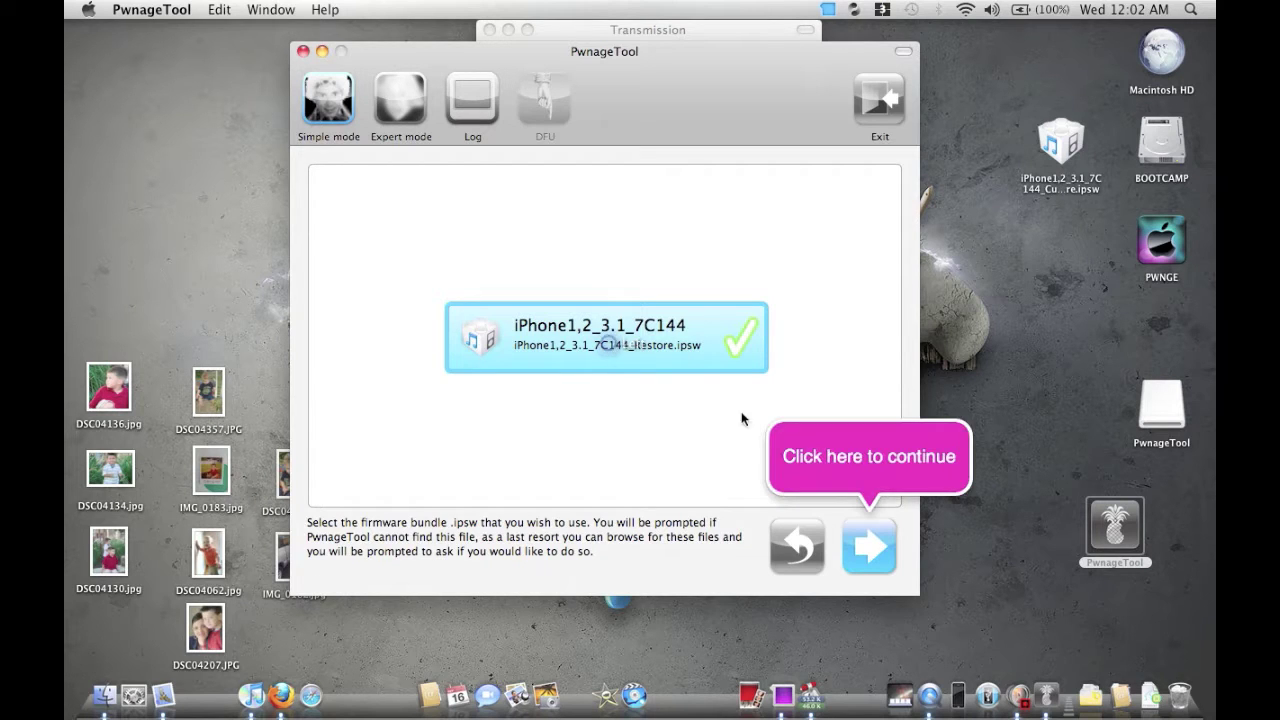
pyautogui.click(880, 537)
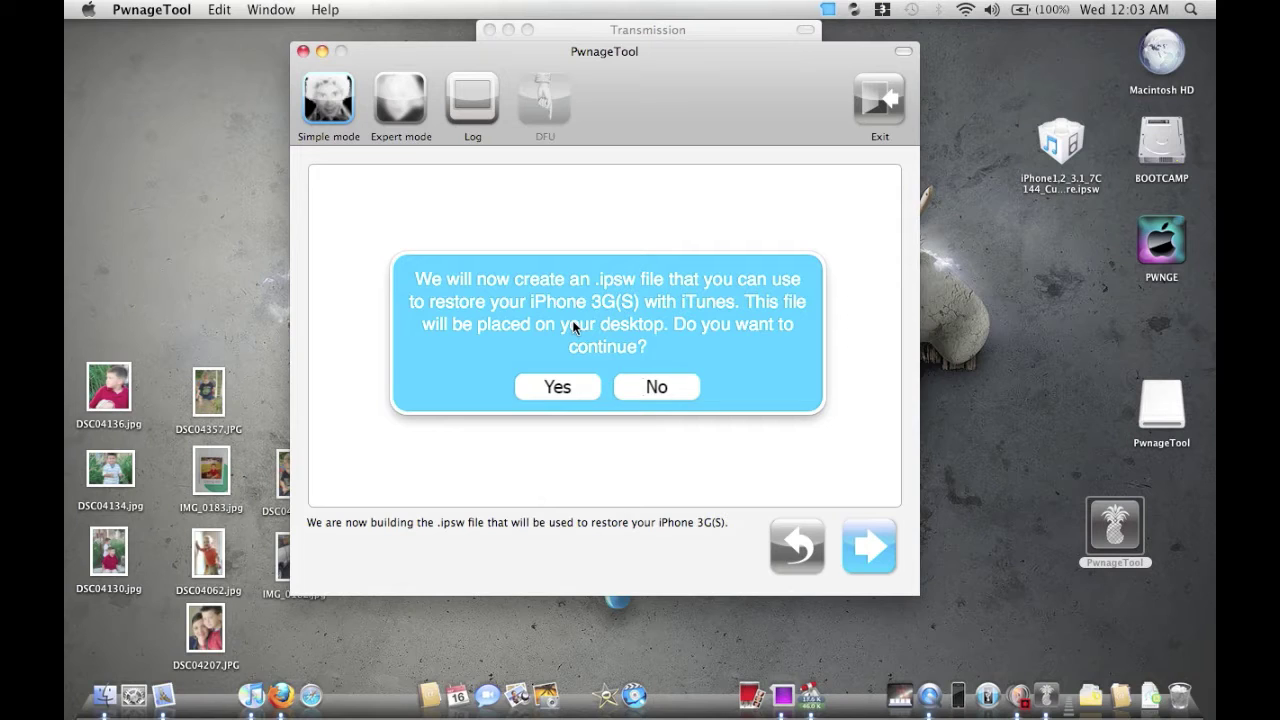
# - Agree to create the custom .ipsw and answer No to contract activation
pyautogui.click(572, 385)
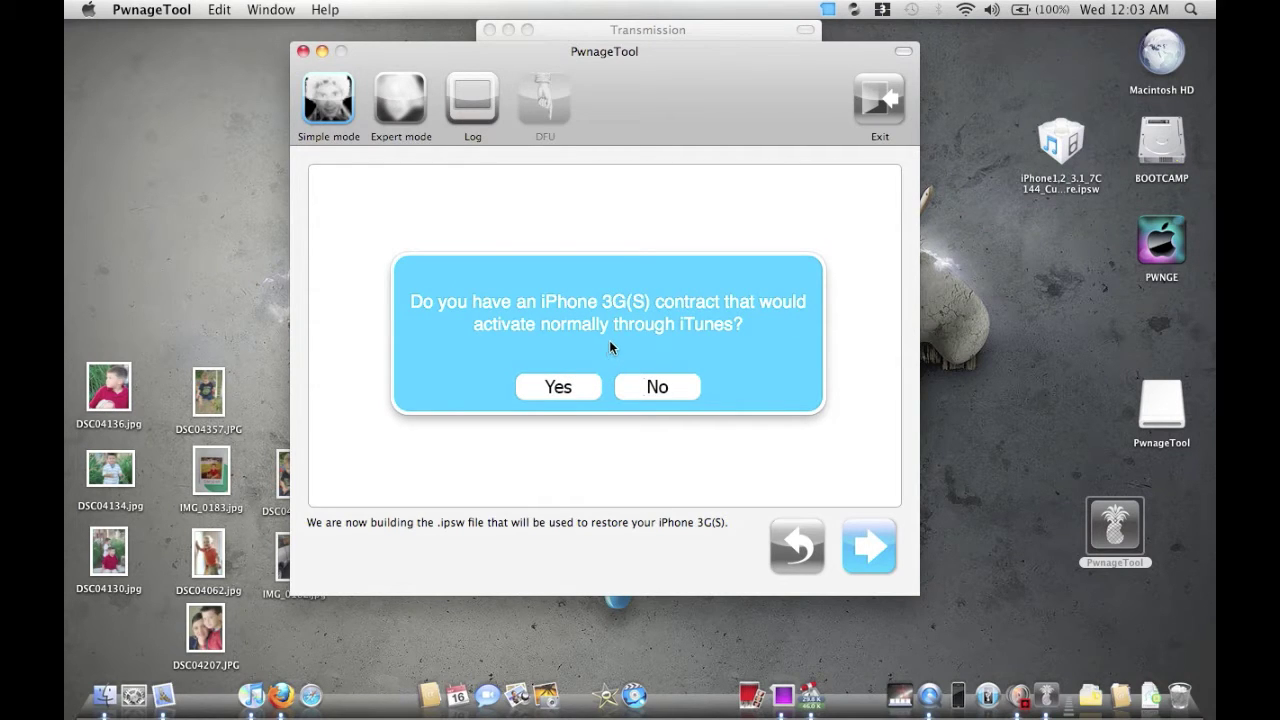
pyautogui.click(650, 384)
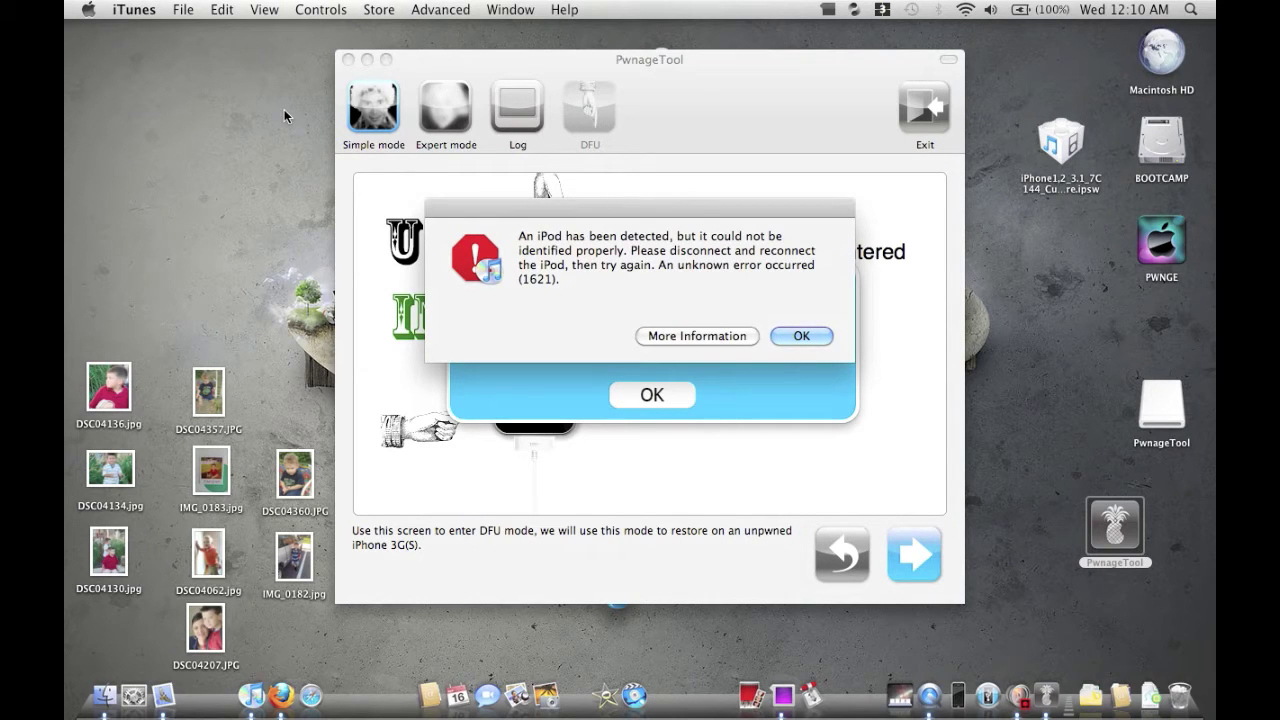
# - Read past and dismiss the iTunes error 1621 alert, then bring the iTunes library forward
pyautogui.moveTo(567, 203); pyautogui.dragTo(943, 5)
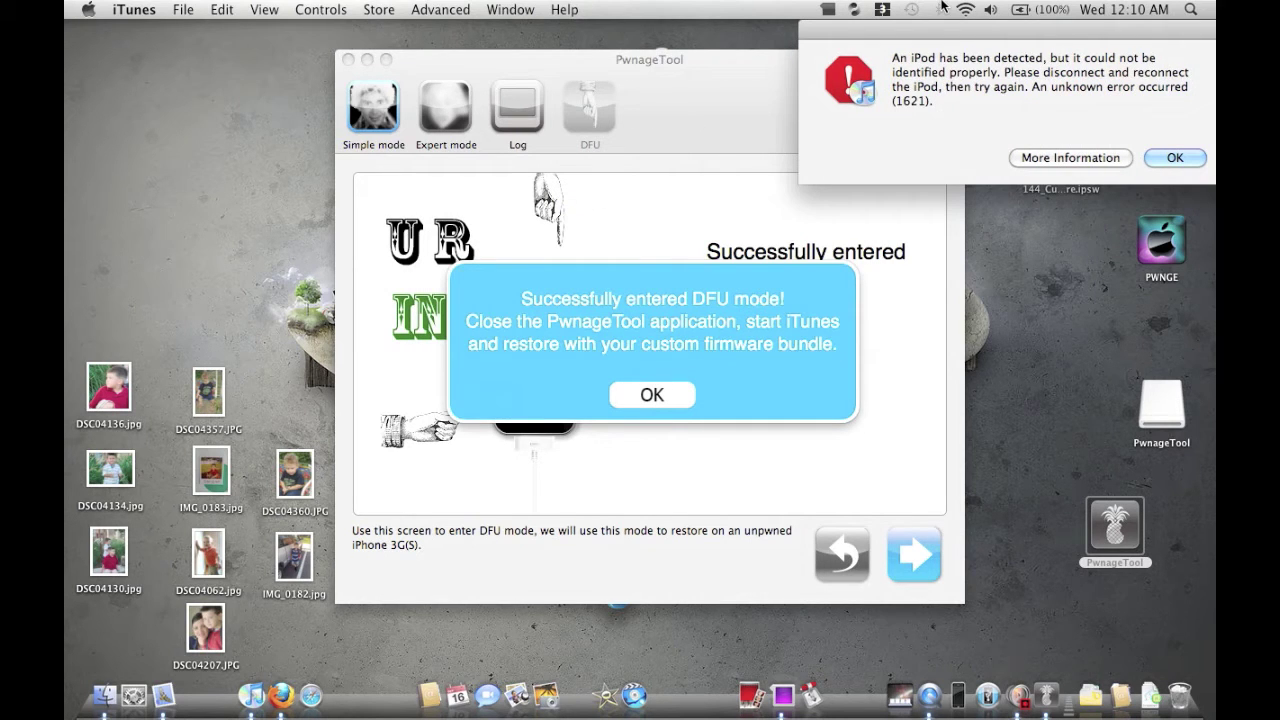
pyautogui.moveTo(943, 5); pyautogui.dragTo(557, 173)
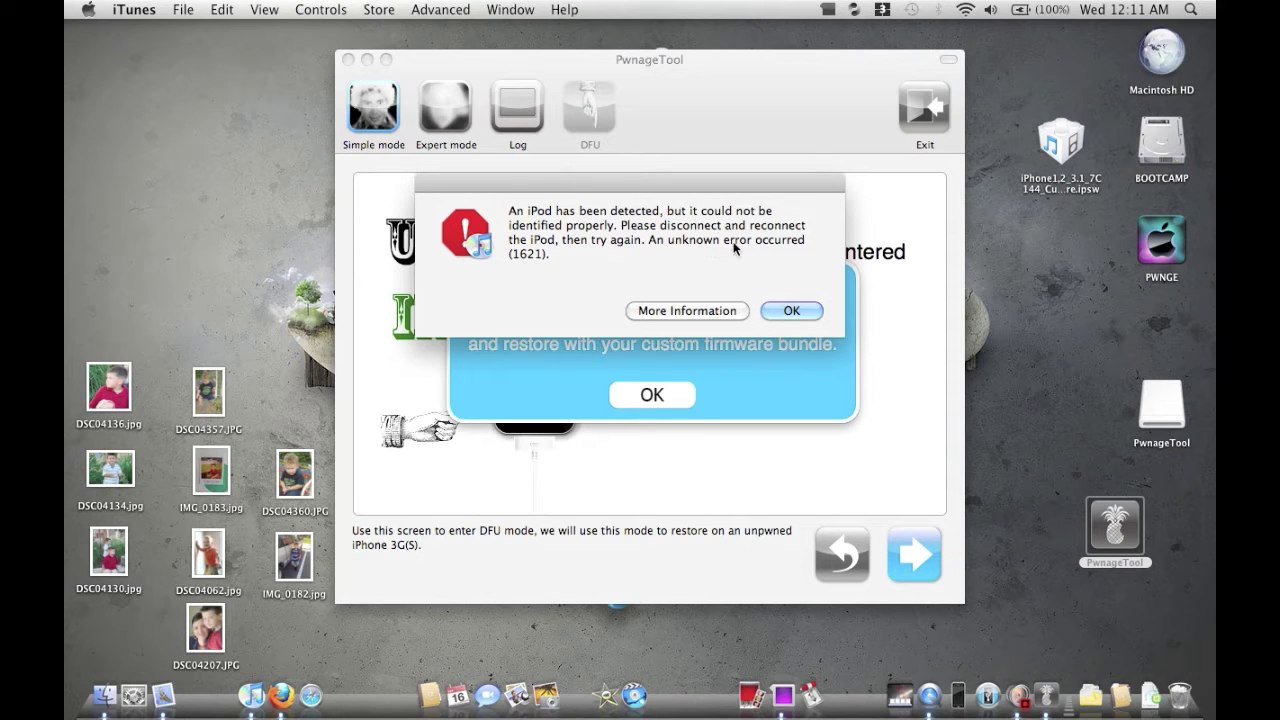
pyautogui.click(791, 310)
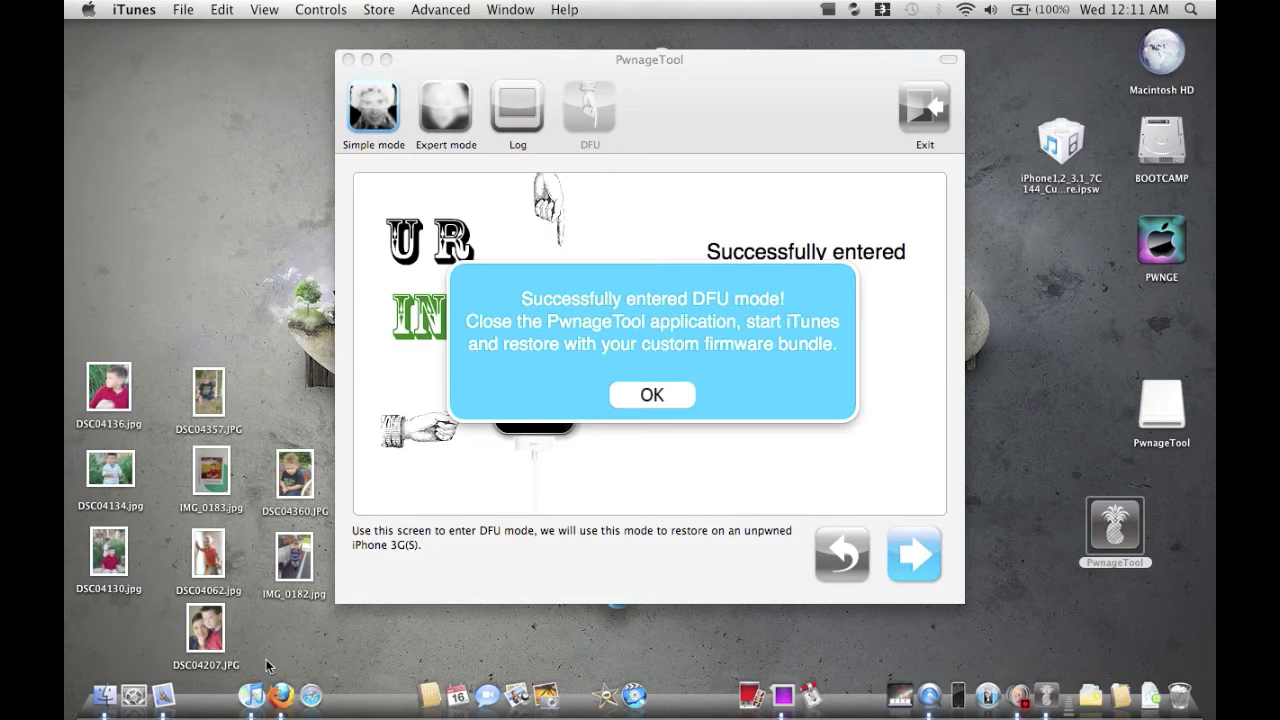
pyautogui.click(252, 695)
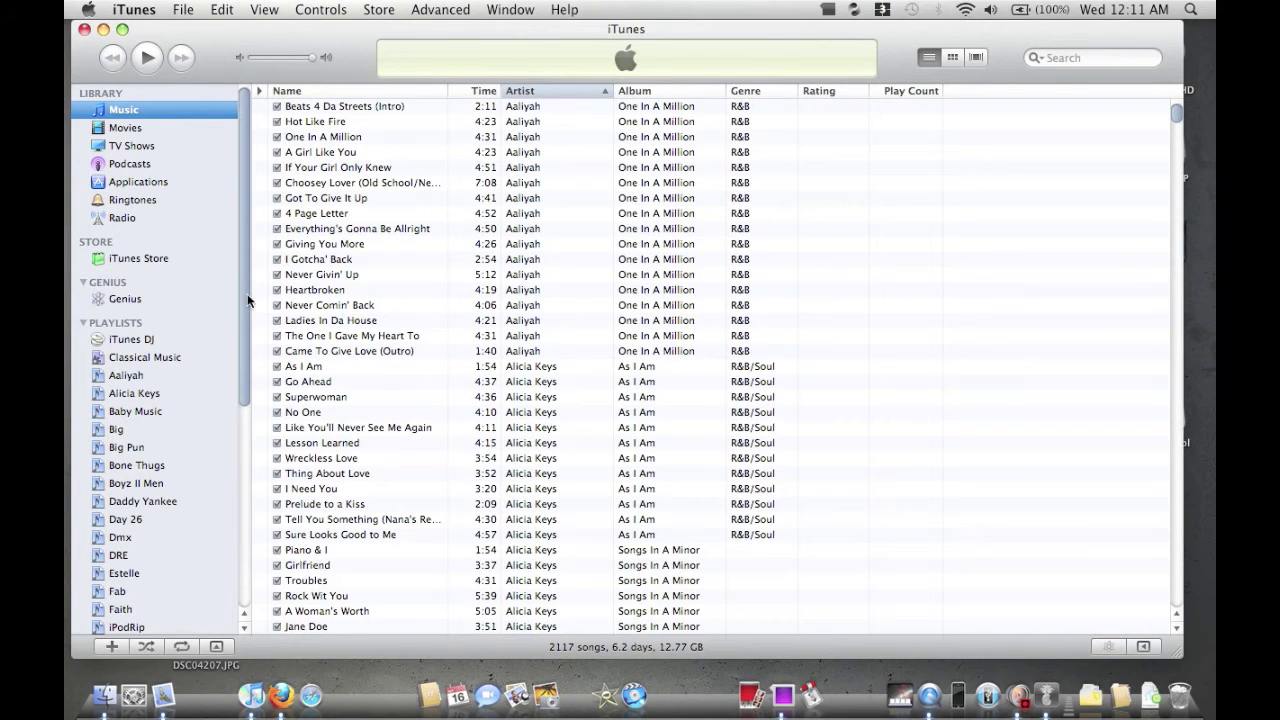
# - Restore the minimized iTunes window, quit iTunes, and relaunch it from the Dock
pyautogui.doubleClick(237, 36)
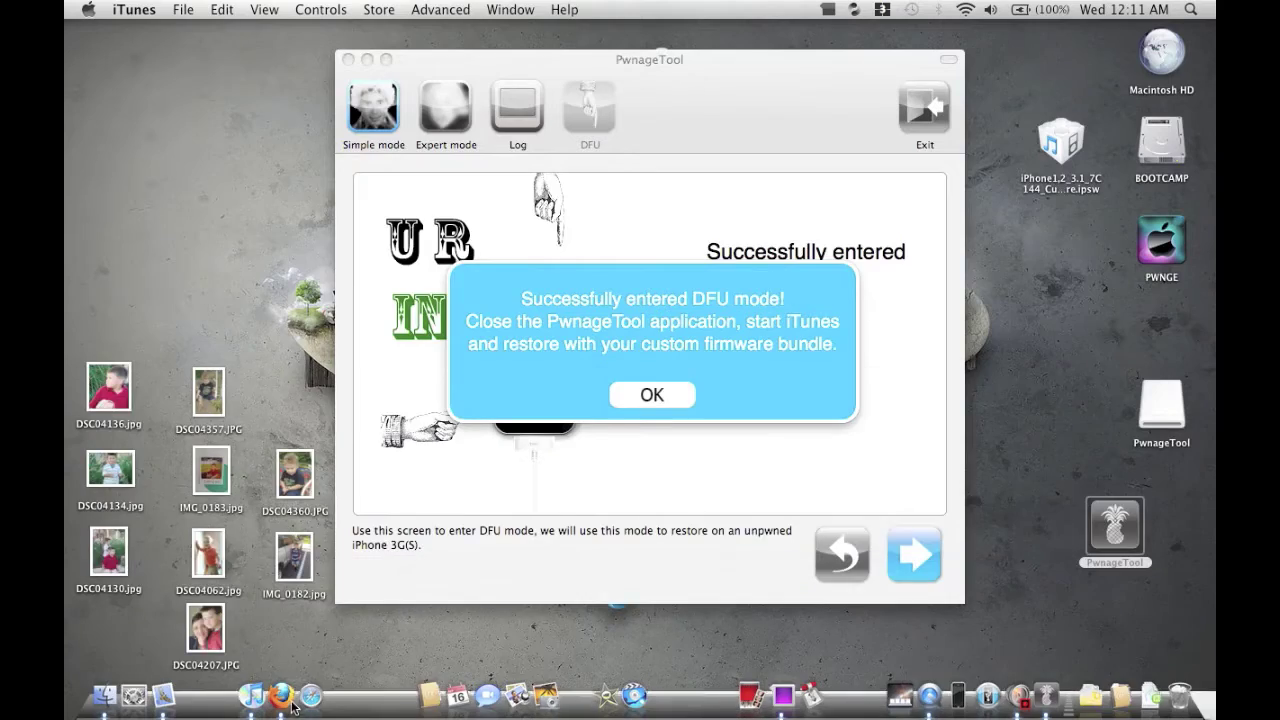
pyautogui.click(252, 695)
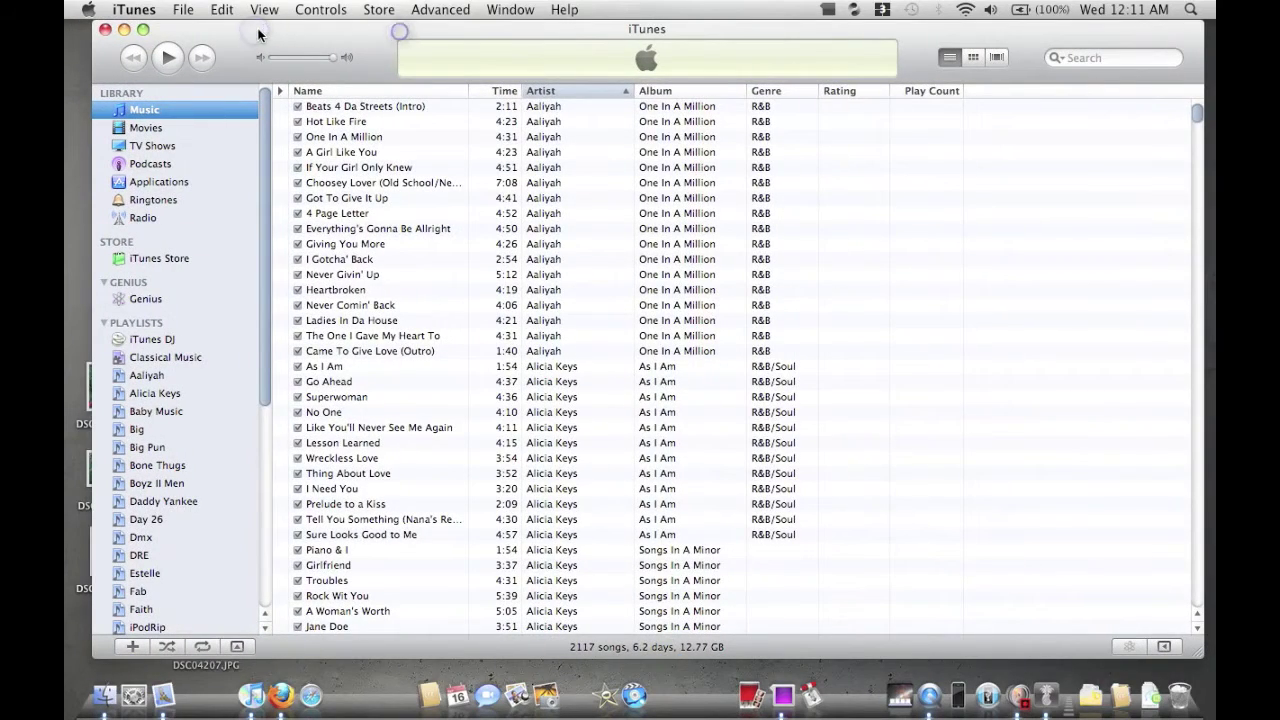
pyautogui.moveTo(257, 33); pyautogui.dragTo(254, 33)
pyautogui.press('super+h')
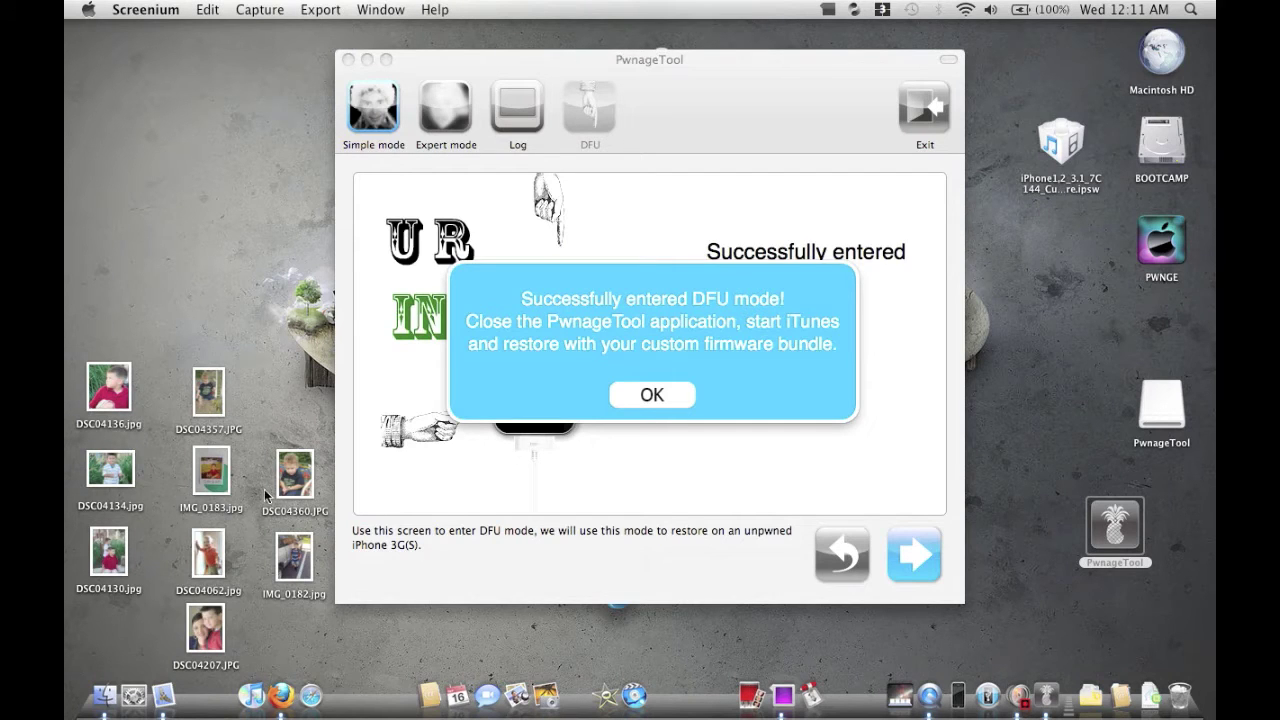
pyautogui.click(258, 695)
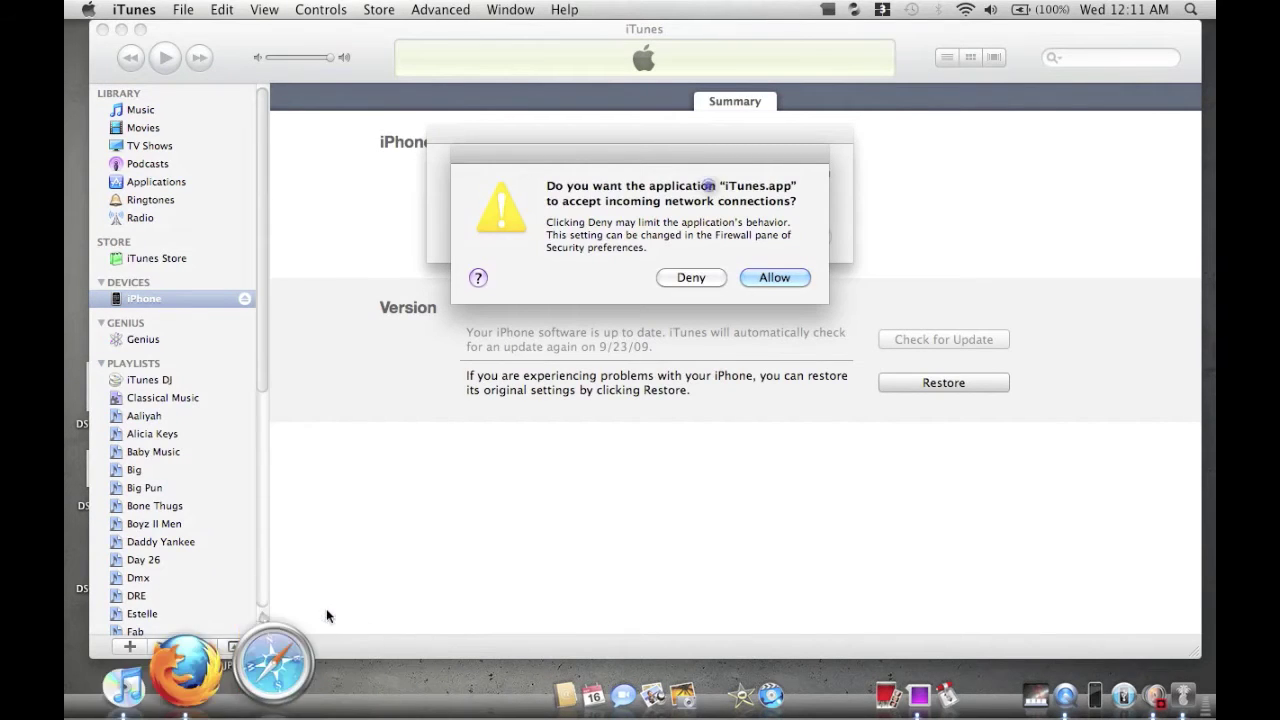
# - Allow iTunes incoming network connections and acknowledge the iPhone recovery-mode alert
pyautogui.click(770, 278)
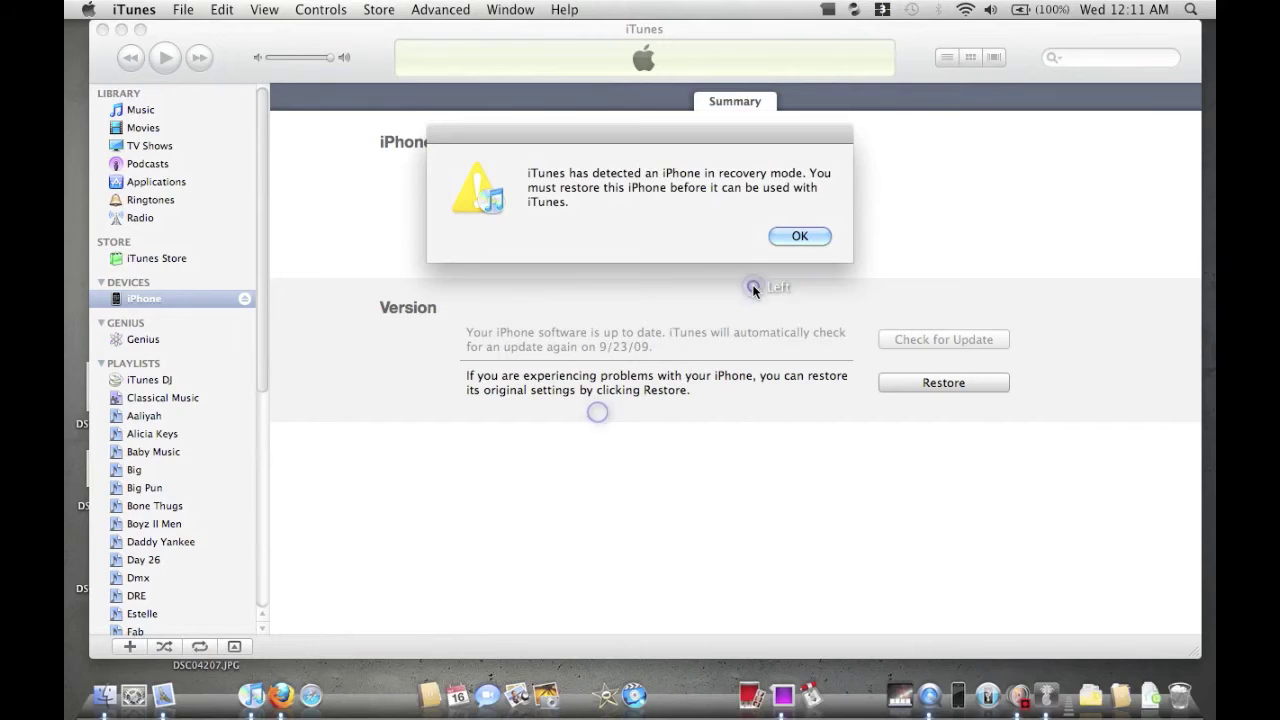
pyautogui.click(800, 235)
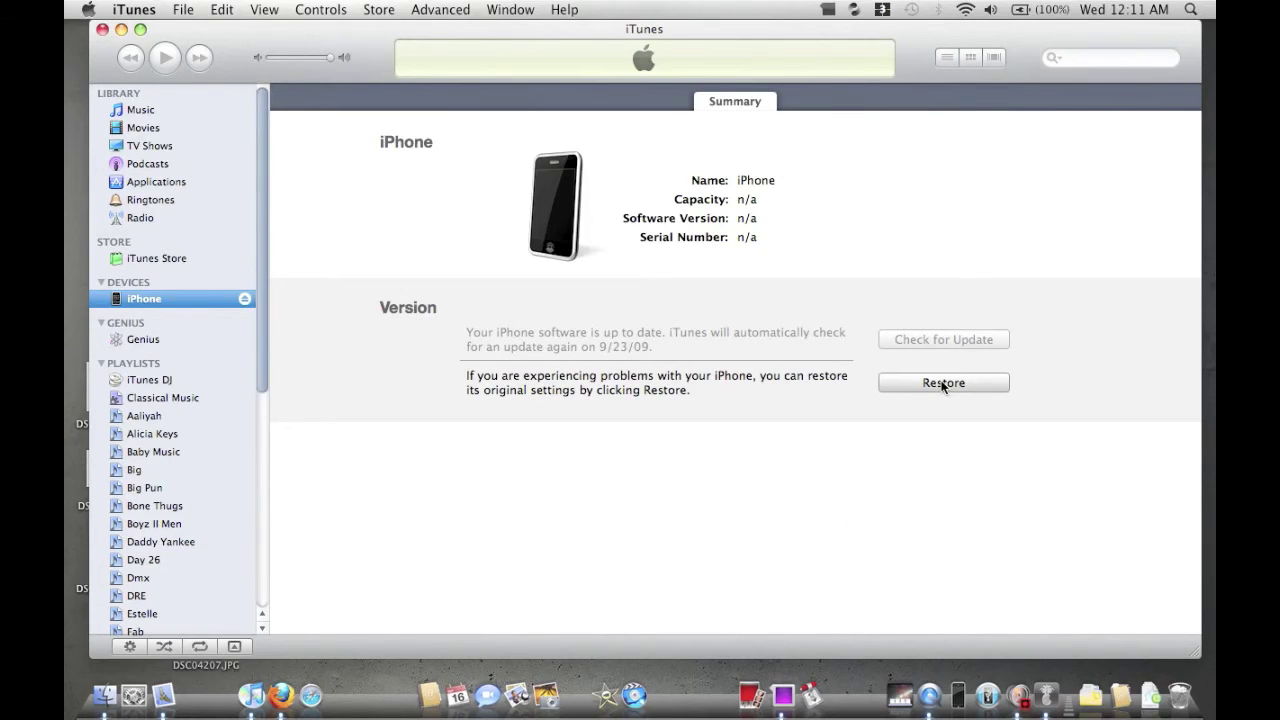
# - Choose iPhone1,2_3.1_7C144_Custom_Restore.ipsw from the Desktop as the iTunes restore firmware
pyautogui.keyDown('alt'); pyautogui.click(942, 383); pyautogui.keyUp('alt')
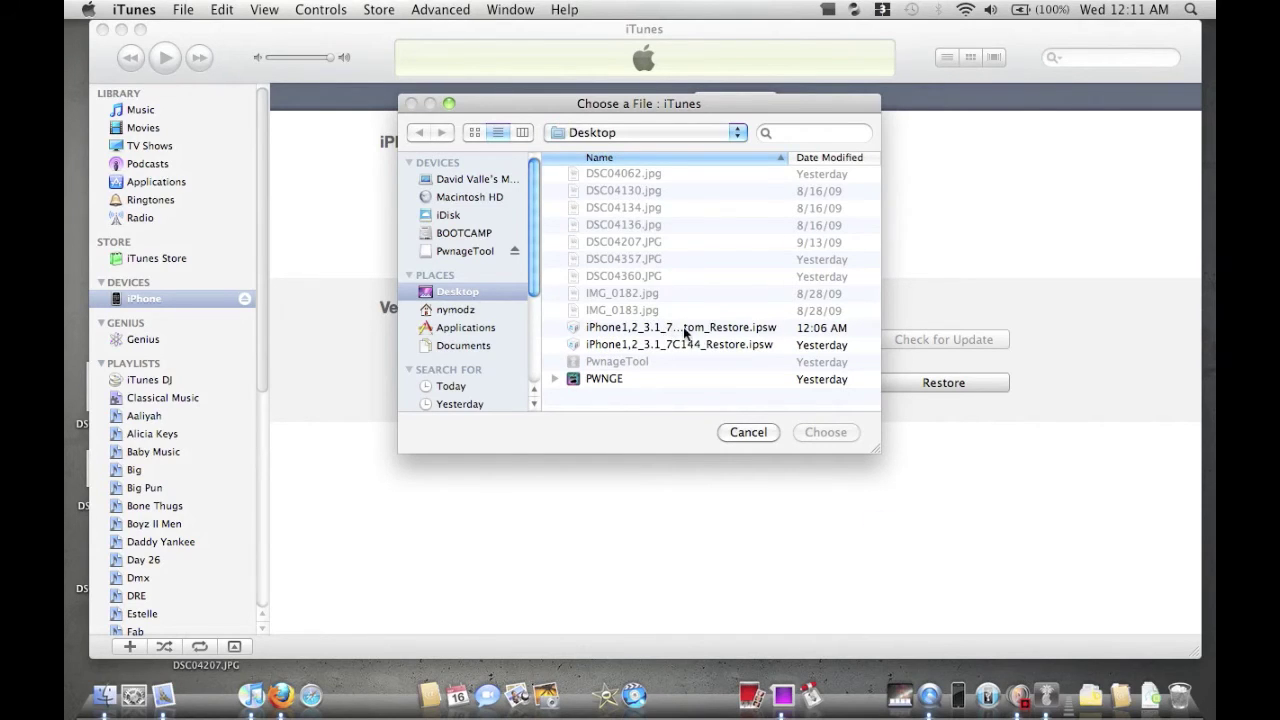
pyautogui.moveTo(875, 452); pyautogui.dragTo(1019, 456)
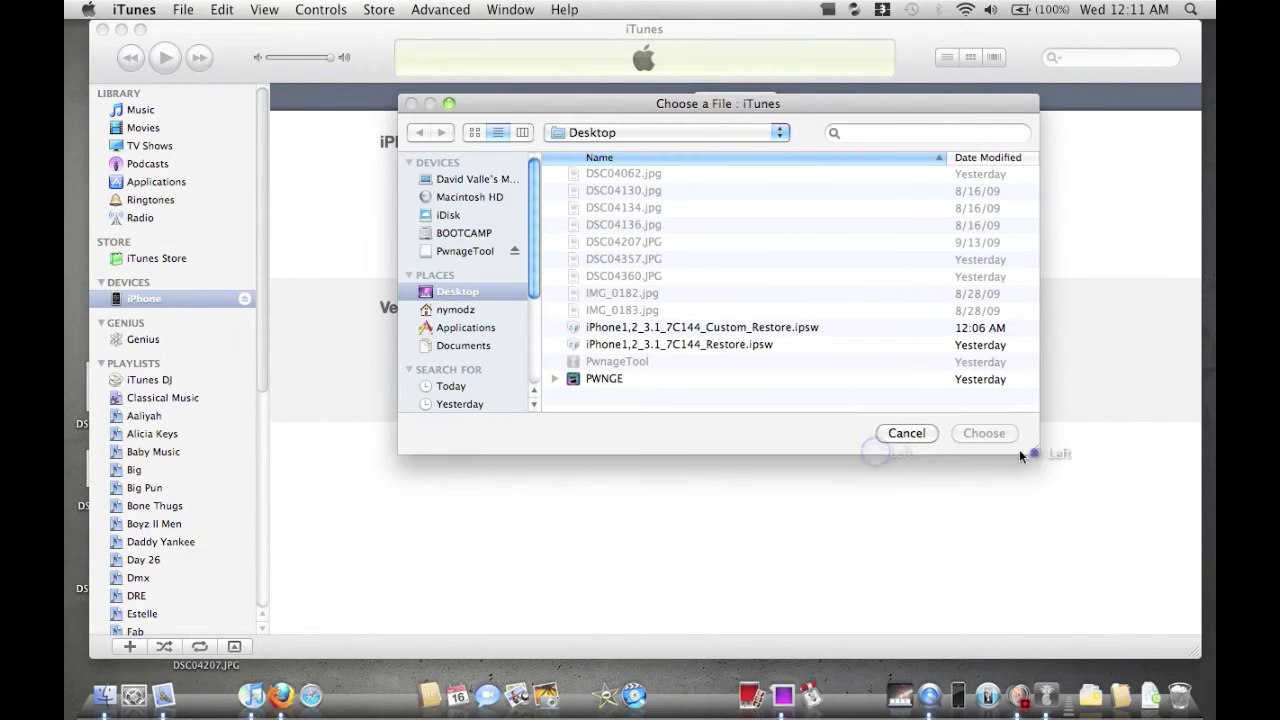
pyautogui.click(697, 327)
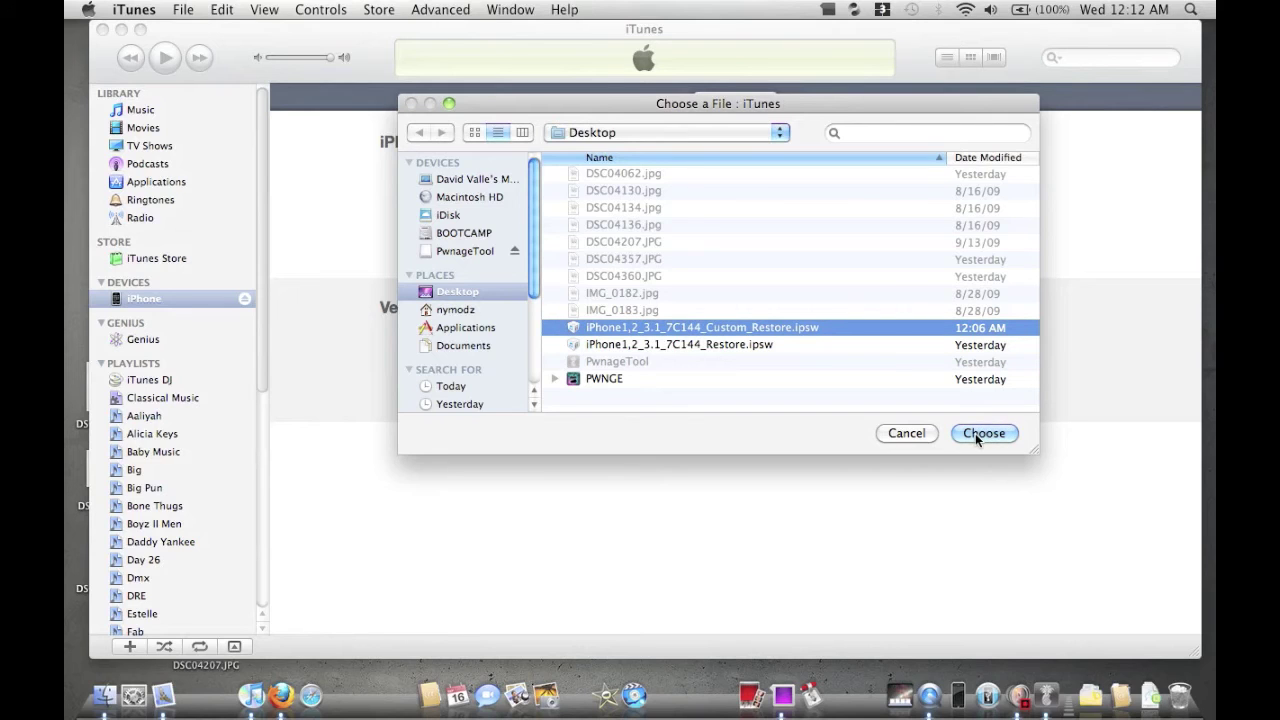
pyautogui.click(927, 431)
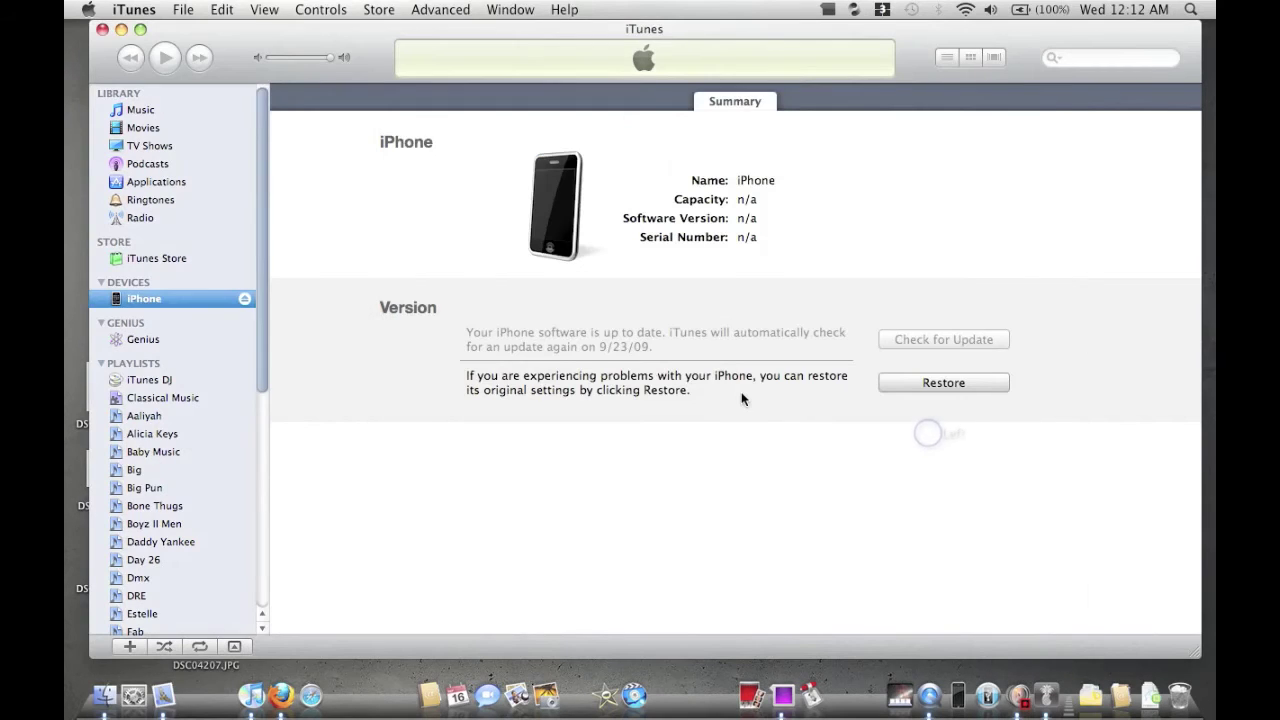